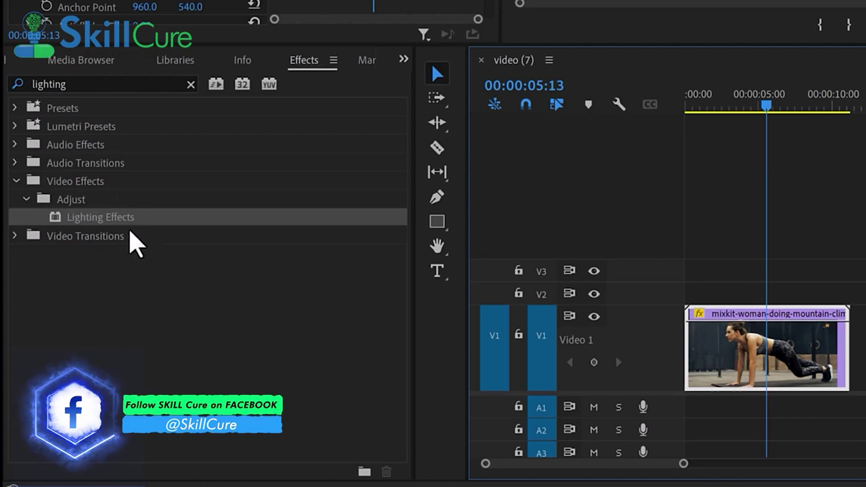
Step: Apply the Lighting Effects video effect, found by searching 'lighting', to the mountain-climber clip
double_click(122, 223)
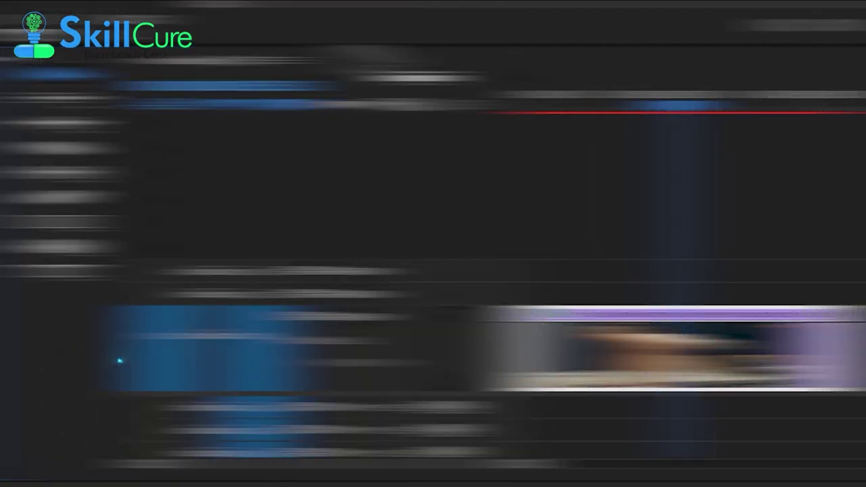
Step: Shrink Light 1 to a small circle on the woman's shoulder, centred at 799.5, 462.3
scroll(437, 247, "down", 5)
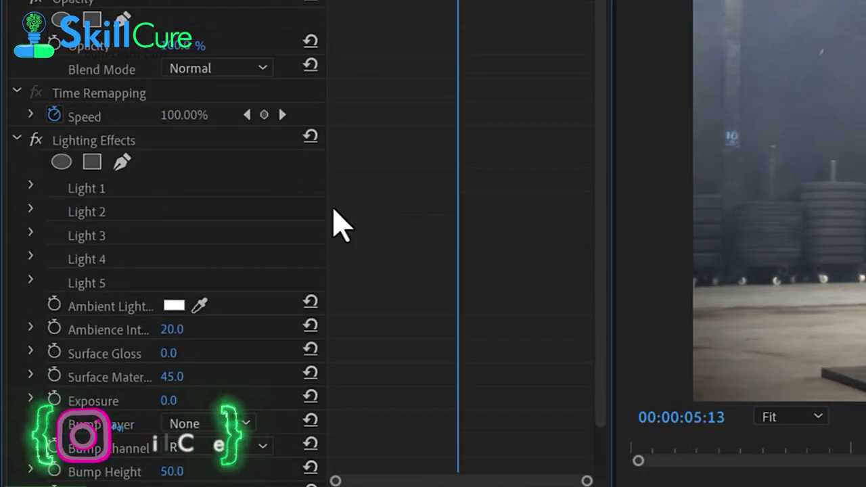
scroll(358, 174, "down", 3)
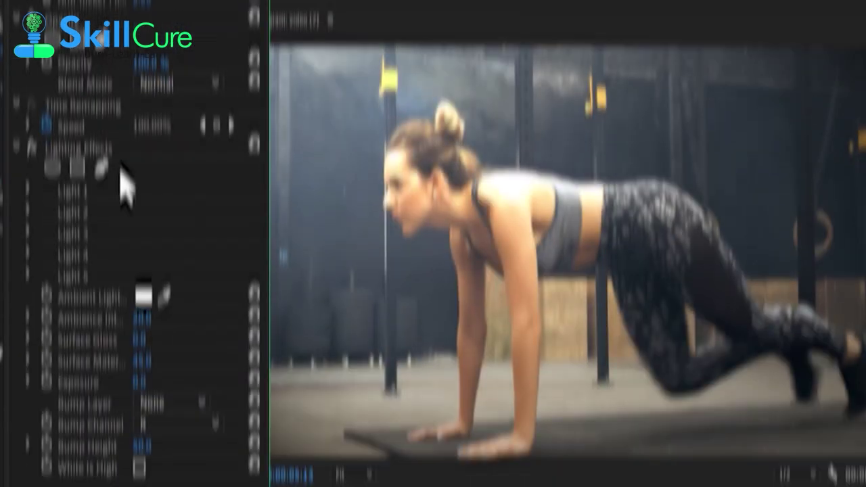
left_click(87, 134)
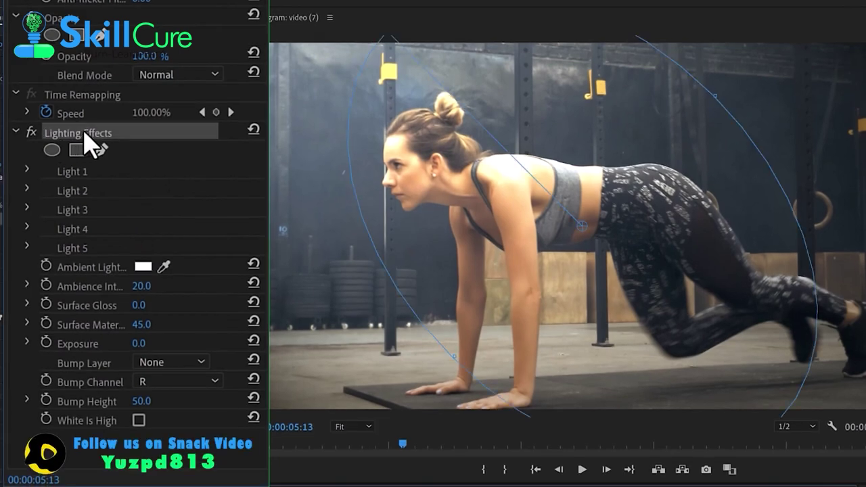
left_click_drag(580, 221, 600, 285)
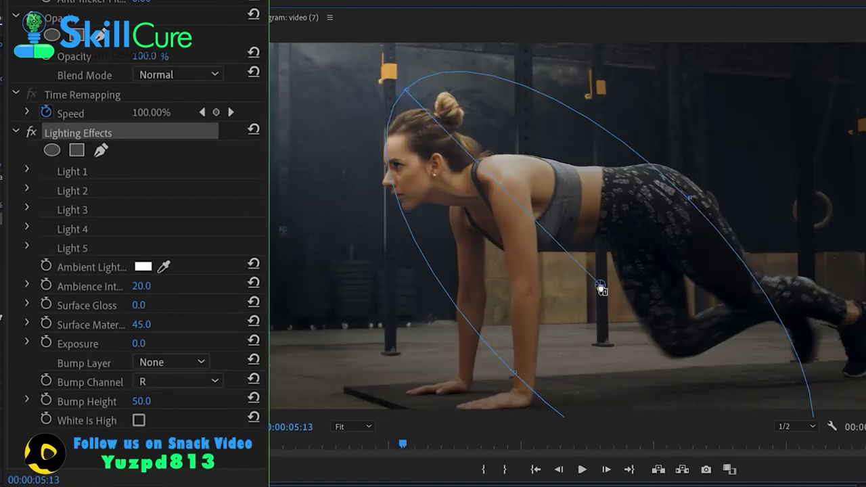
mouse_move(600, 285)
left_mouse_down()
mouse_move(566, 228)
mouse_move(582, 287)
left_mouse_up()
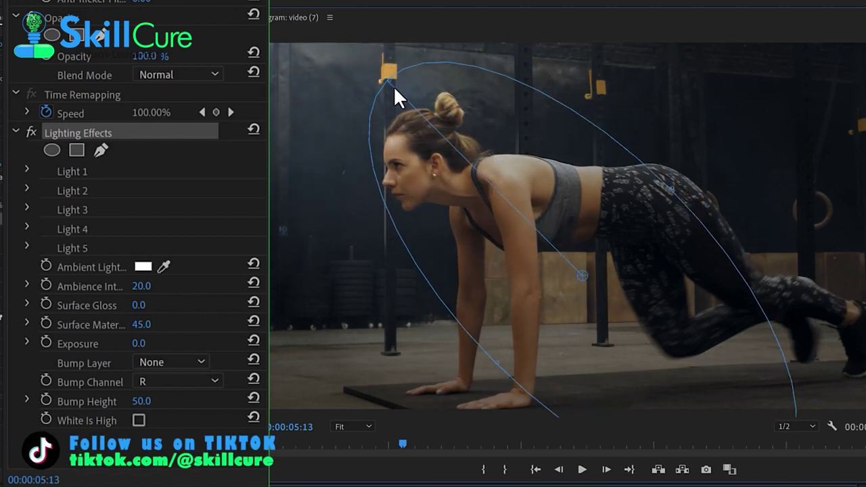
left_click_drag(389, 81, 503, 174)
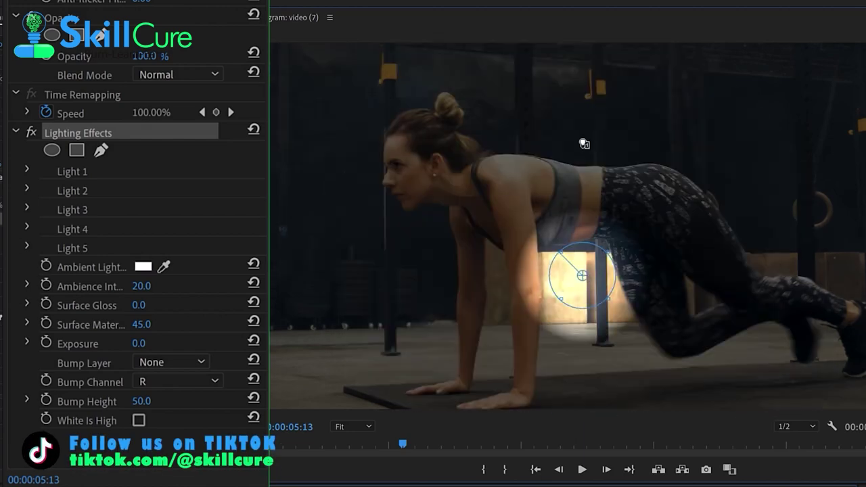
left_click_drag(583, 144, 527, 200)
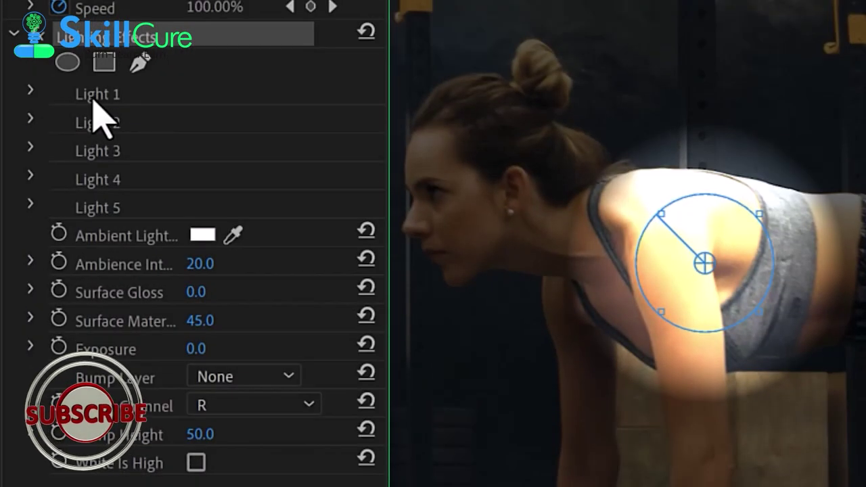
left_click(99, 111)
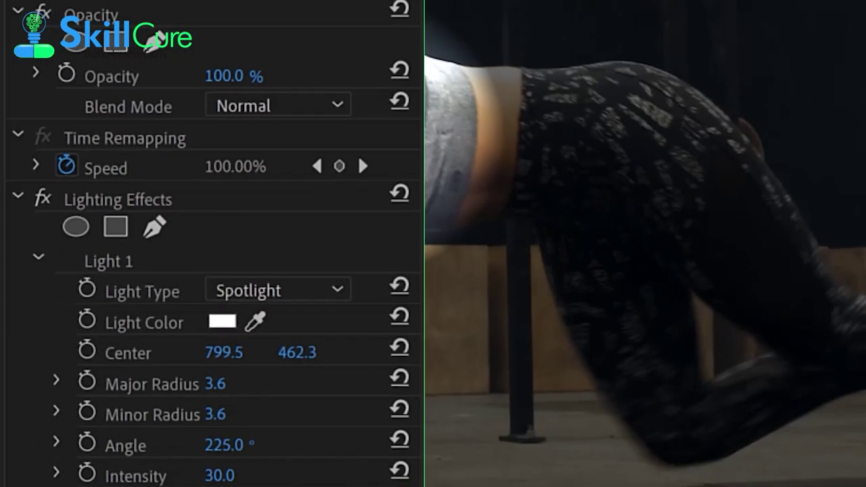
Step: Keep Light 1's Light Type set to Spotlight
scroll(210, 271, "down", 3)
scroll(210, 271, "down", 3)
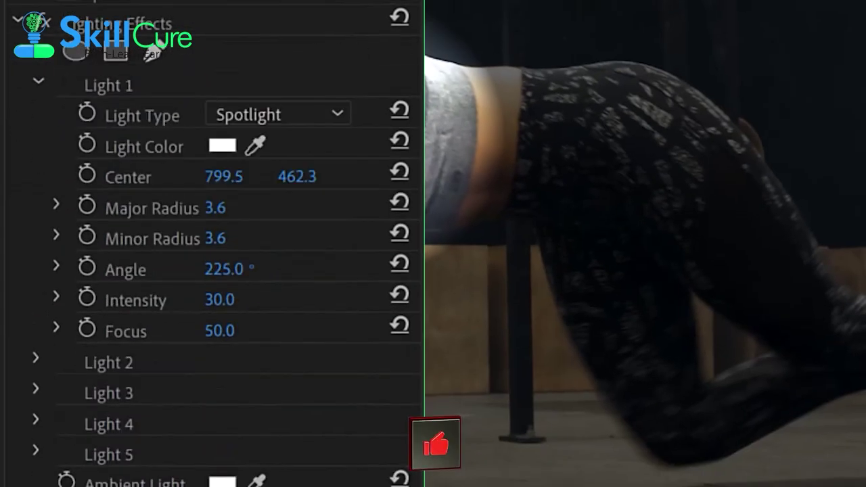
left_click(330, 114)
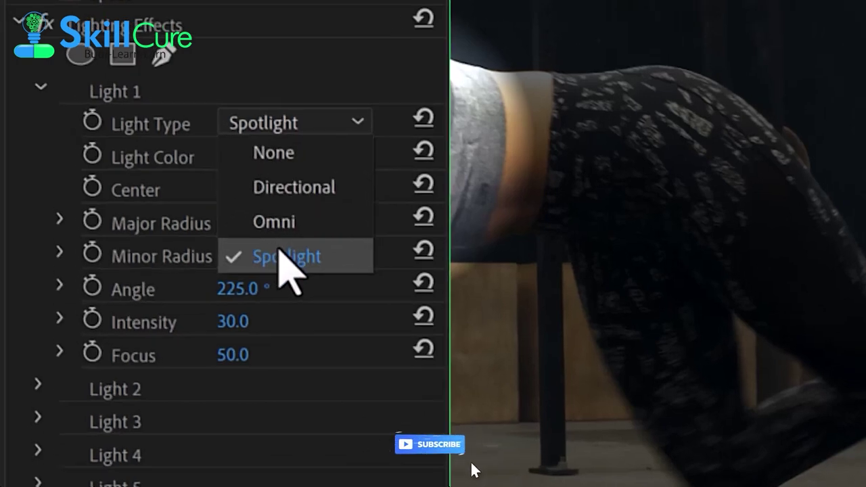
left_click(260, 234)
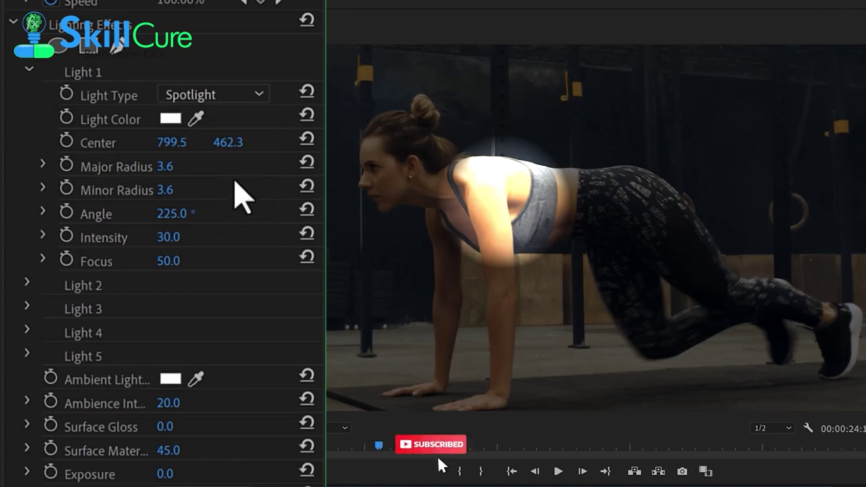
Step: Scrub Light 1's Center X right, then back left toward the woman
left_click_drag(170, 142, 284, 142)
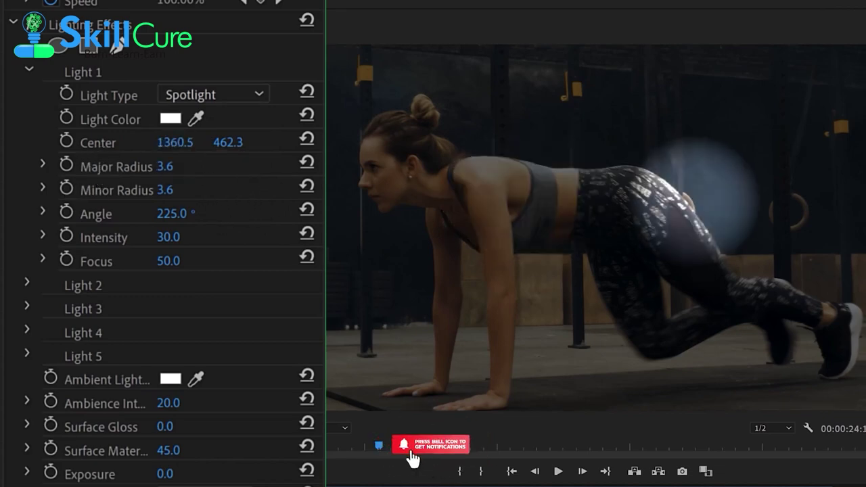
left_click_drag(174, 142, 86, 142)
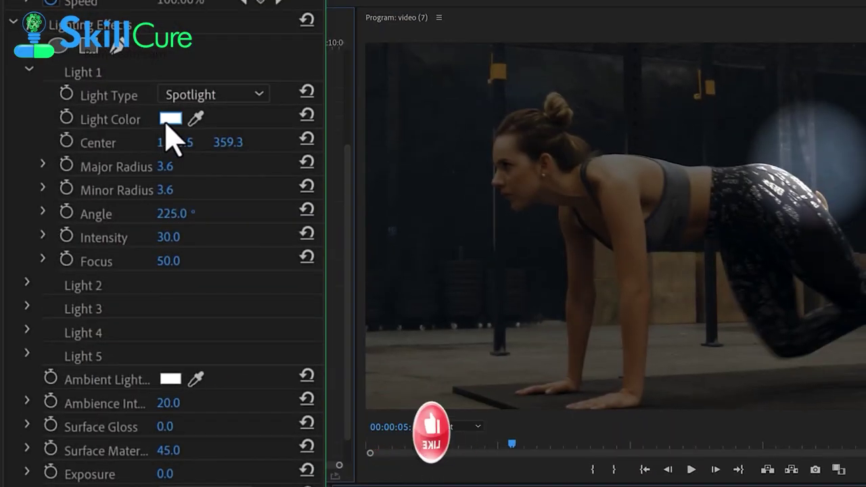
left_click(171, 119)
Step: Colour Light 1 red (E21818) and set its major and minor radius to 5.0
mouse_move(512, 222)
left_mouse_down()
mouse_move(497, 267)
mouse_move(497, 315)
left_mouse_up()
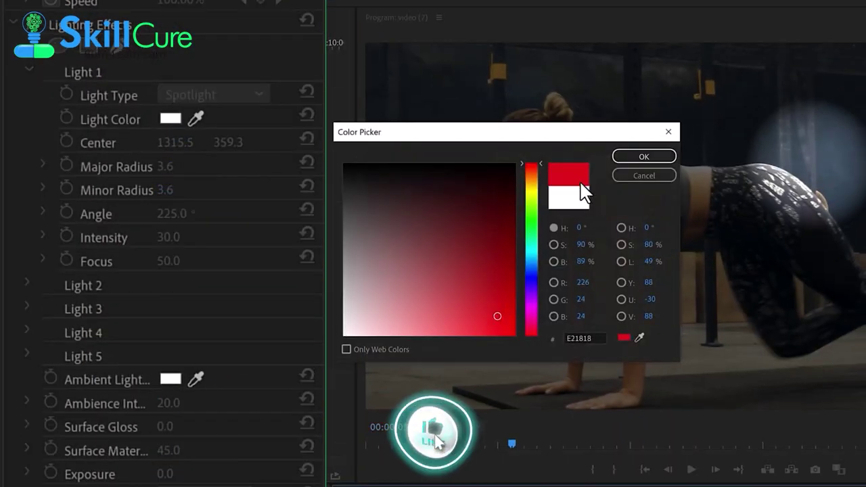
left_click(617, 160)
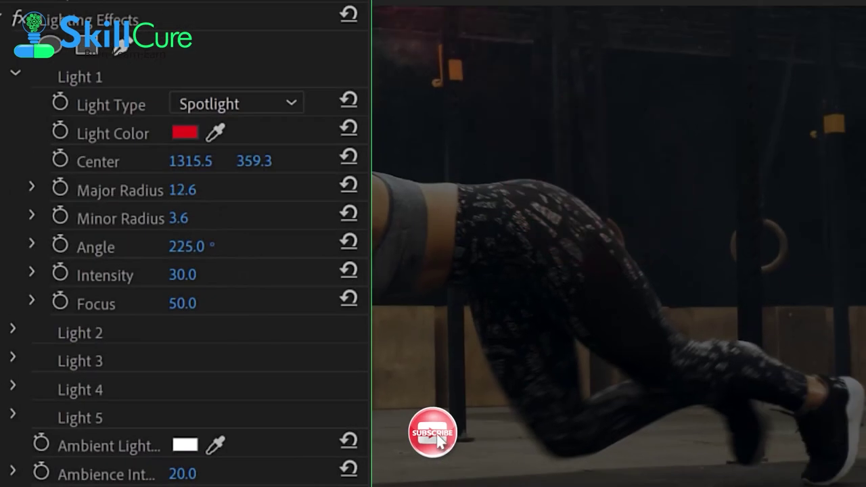
left_click_drag(206, 191, 183, 191)
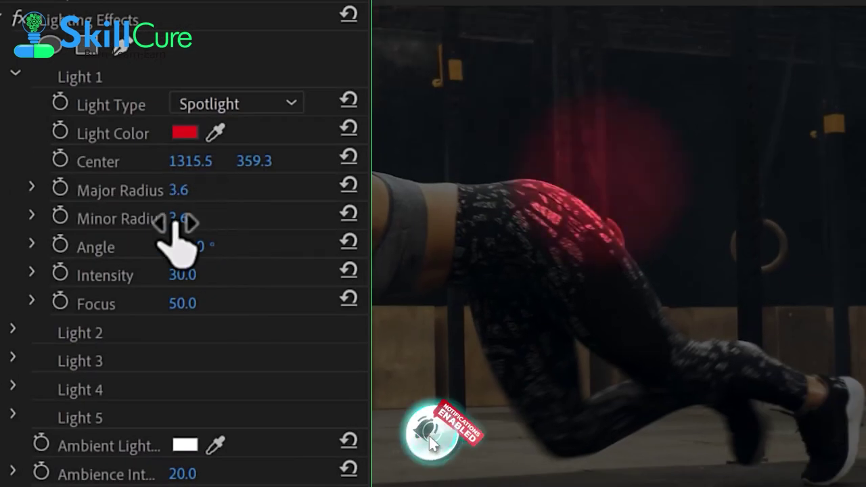
left_click_drag(203, 203, 177, 203)
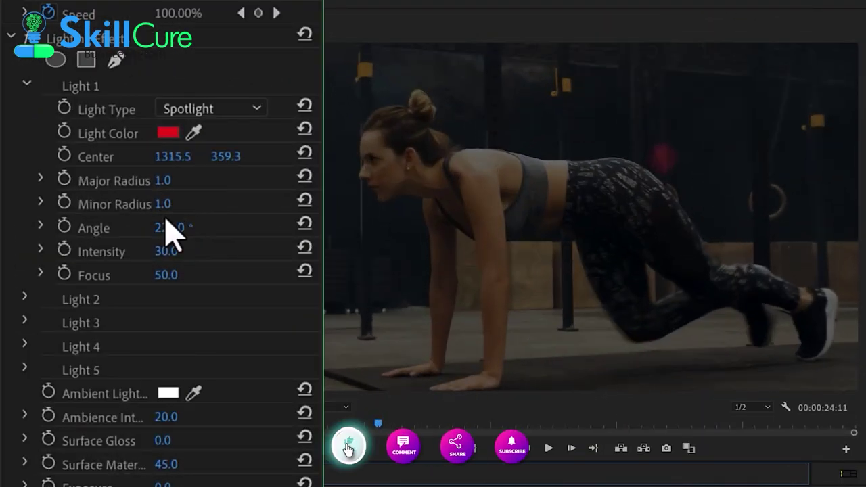
mouse_move(162, 203)
left_mouse_down()
mouse_move(177, 203)
mouse_move(169, 204)
left_mouse_up()
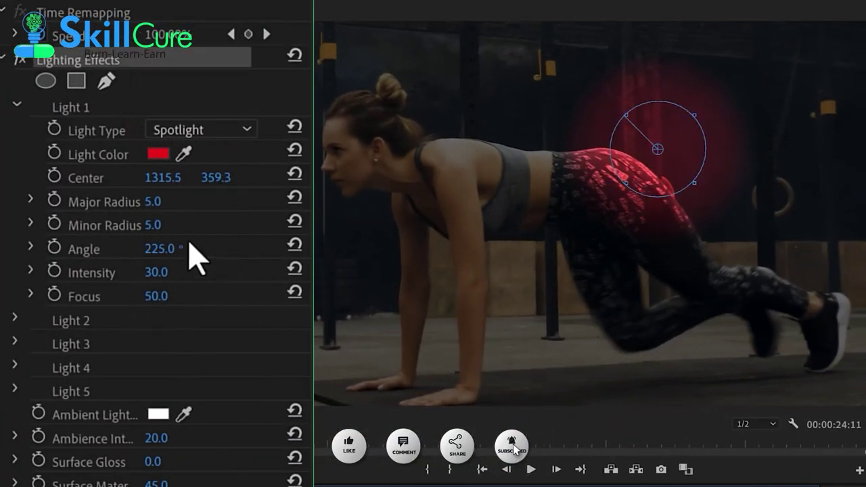
Step: Rotate the red spotlight to 4x264.0° and move it onto her torso at 807.5, 464.3
left_click_drag(164, 249, 136, 249)
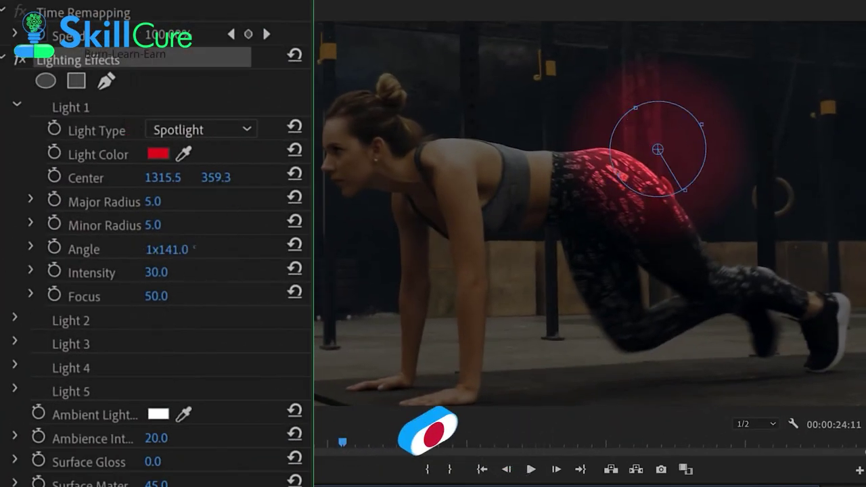
left_click_drag(150, 249, 177, 249)
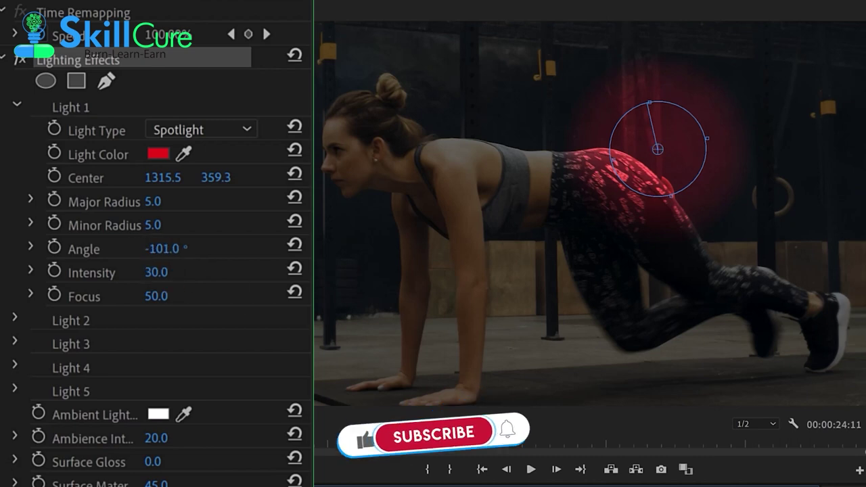
left_click_drag(655, 156, 473, 195)
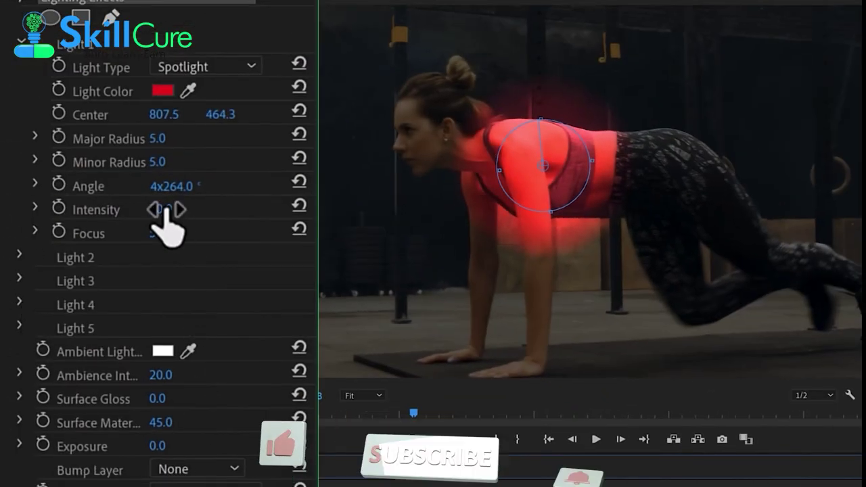
Step: Set Light 1 Intensity to 52.0 and Focus to 83.0 for a soft red spot on her chest
mouse_move(160, 208)
left_mouse_down()
mouse_move(136, 209)
mouse_move(189, 208)
mouse_move(165, 209)
left_mouse_up()
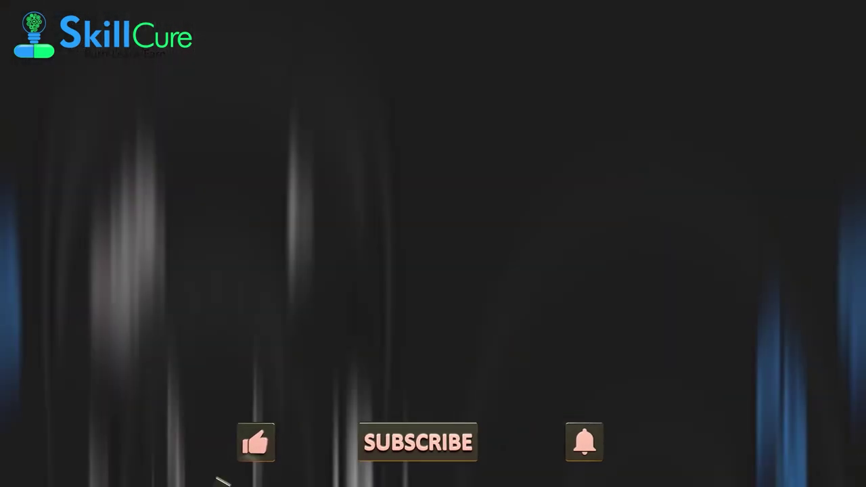
mouse_move(166, 209)
left_mouse_down()
mouse_move(186, 209)
mouse_move(203, 188)
mouse_move(169, 188)
left_mouse_up()
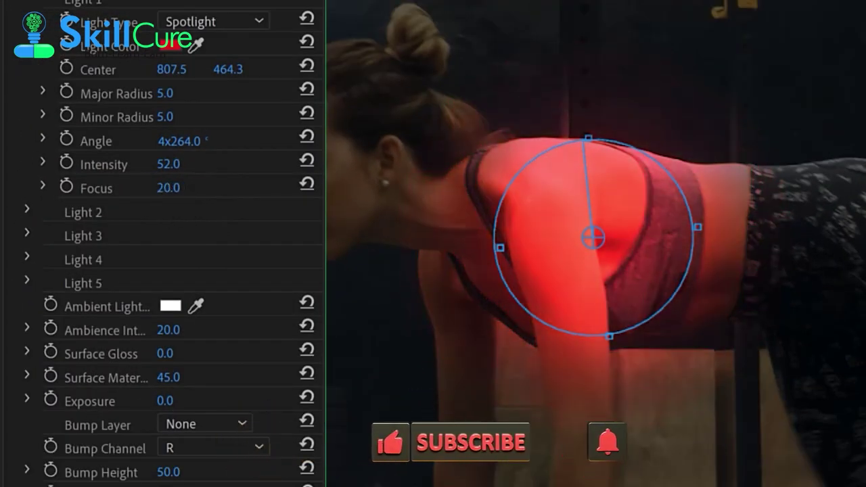
left_click_drag(168, 188, 178, 188)
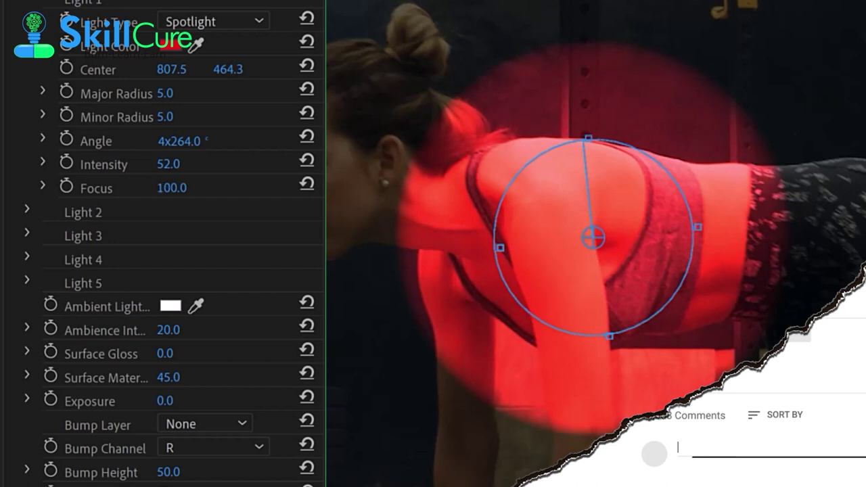
left_click_drag(168, 188, 160, 188)
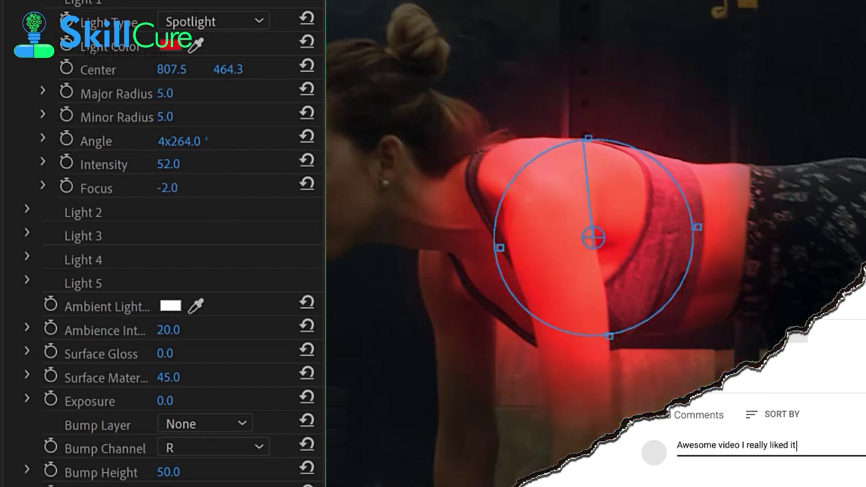
left_click_drag(168, 188, 203, 188)
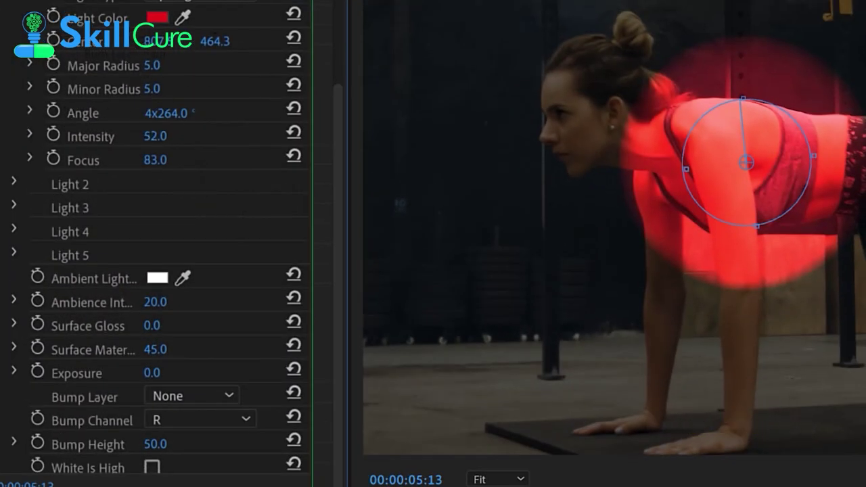
Step: Try a teal Ambient Light colour in the Color Picker
scroll(38, 98, "down", 3)
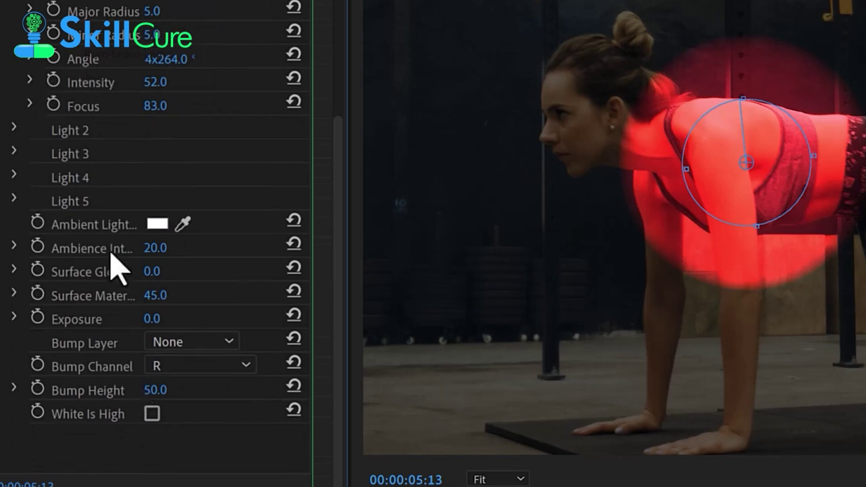
left_click(157, 223)
left_click(357, 251)
left_click(542, 193)
left_click(591, 238)
left_click(437, 259)
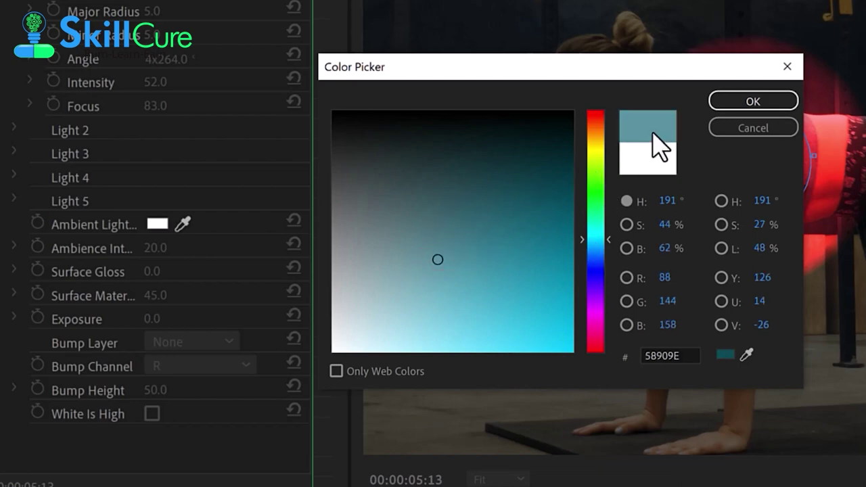
left_click(713, 103)
Step: Reset the Ambient Light colour to white and raise Ambience Intensity to brighten the scene
left_click(157, 224)
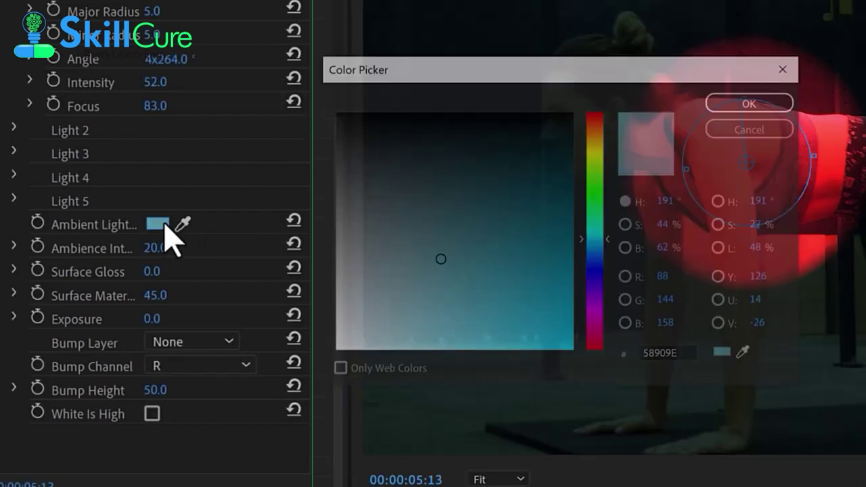
left_click(332, 350)
left_click(733, 102)
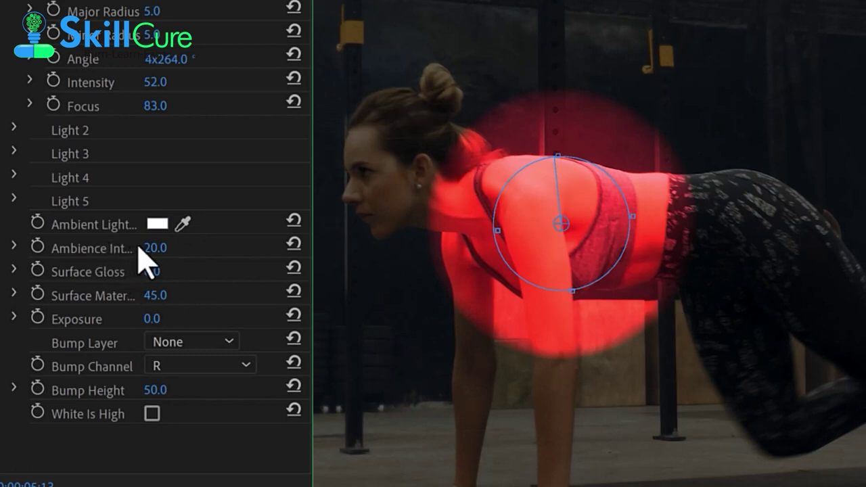
mouse_move(154, 247)
left_mouse_down()
mouse_move(166, 247)
mouse_move(149, 247)
left_mouse_up()
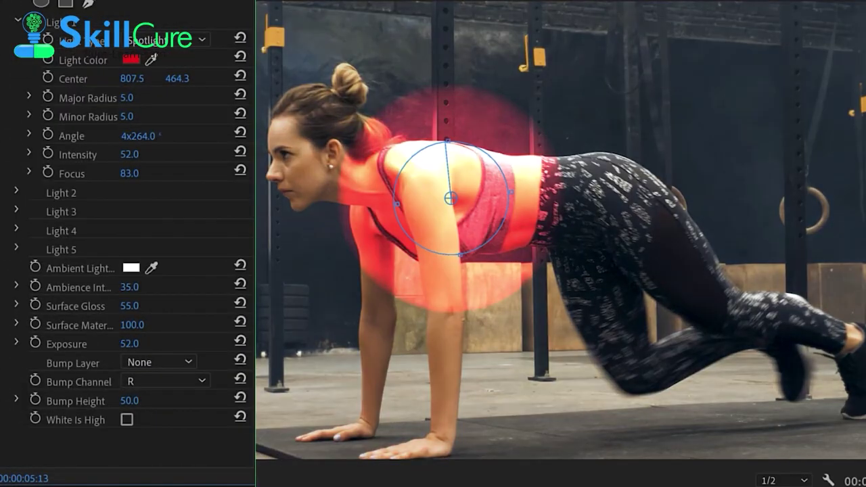
Step: Lower the Lighting Effects Exposure to 34.0 to dim the clip
left_click_drag(129, 343, 102, 343)
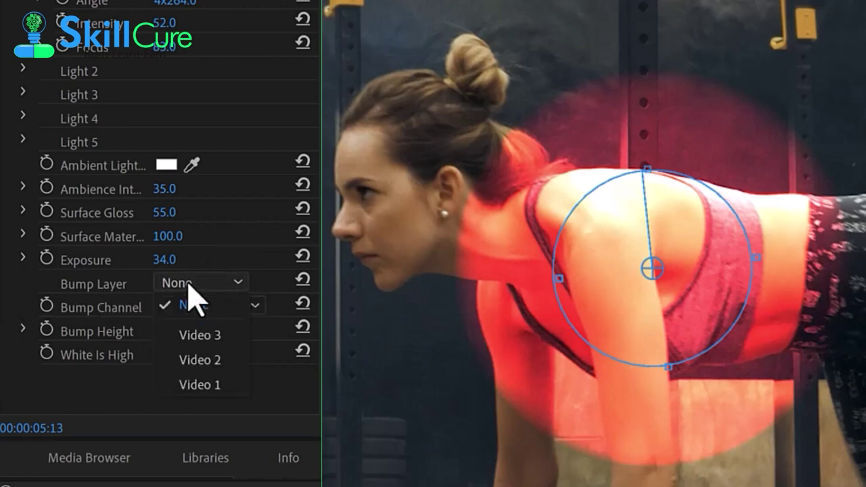
Step: Shift the Ink clip on V2 slightly earlier and set the workout clip's Bump Layer to Video 2
left_click(23, 342)
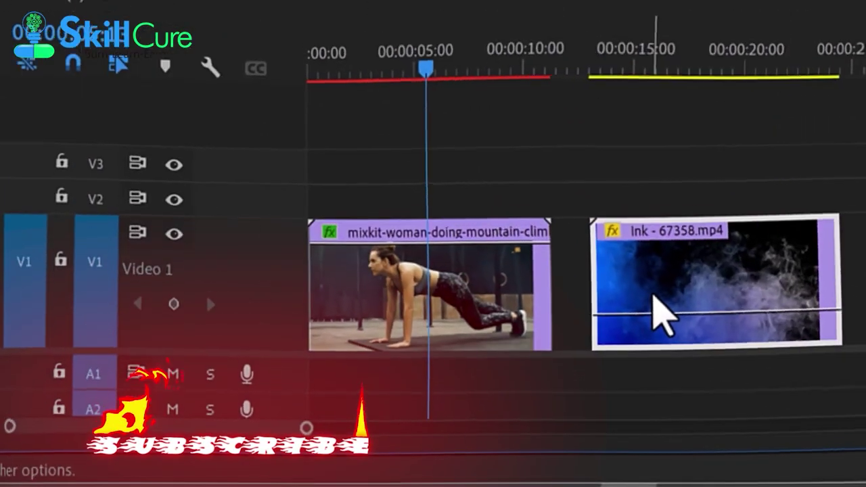
mouse_move(657, 309)
left_mouse_down()
mouse_move(630, 221)
mouse_move(326, 215)
left_mouse_up()
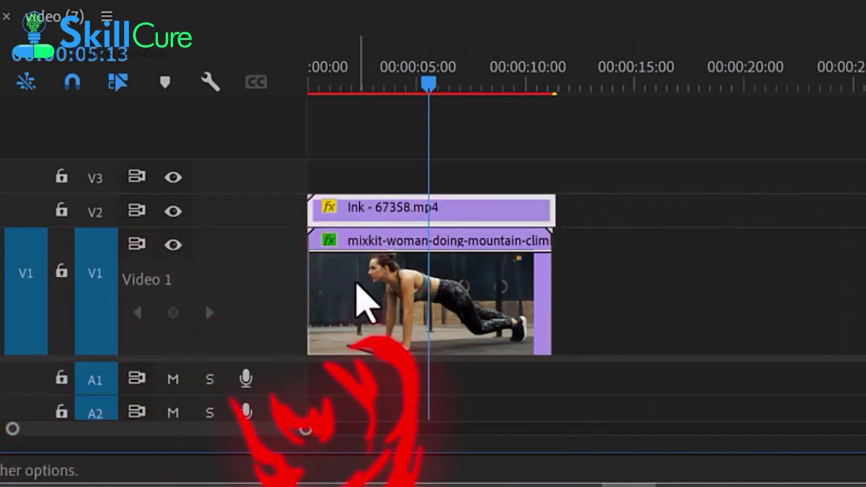
left_click(365, 281)
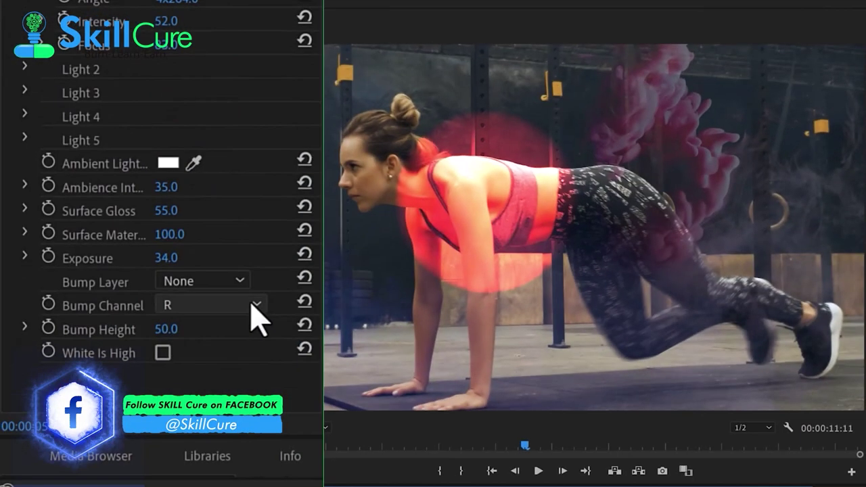
left_click(238, 281)
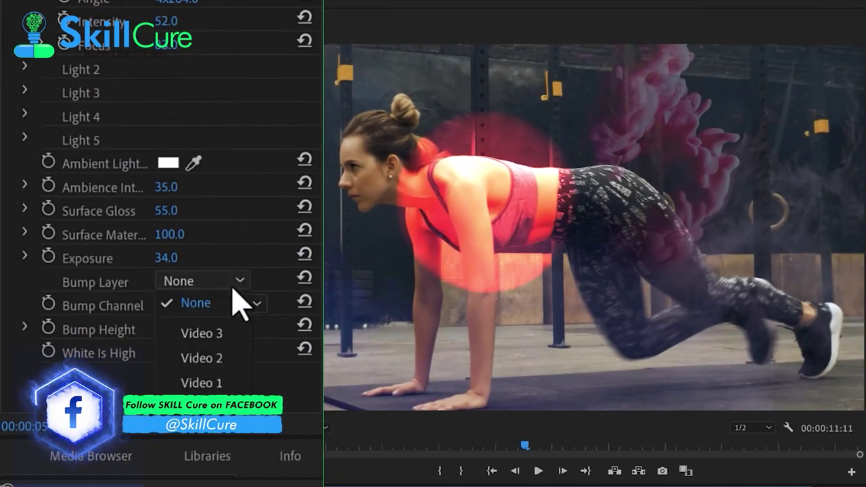
left_click(221, 359)
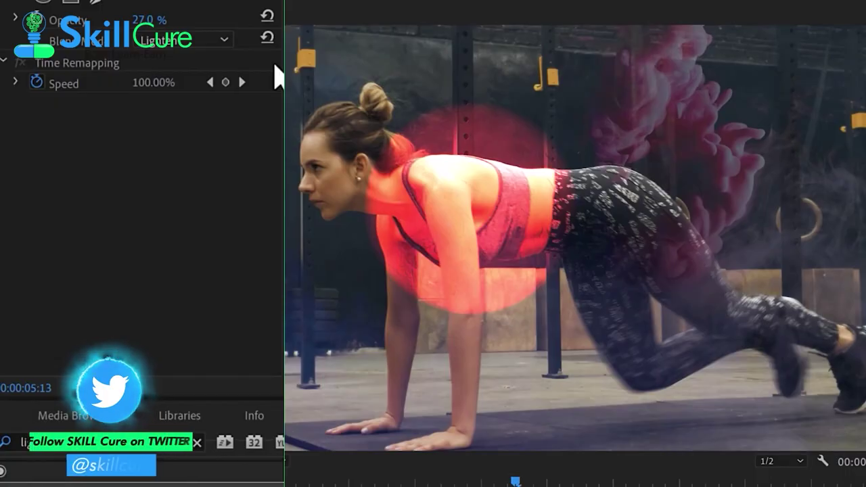
left_click(223, 42)
left_click(214, 148)
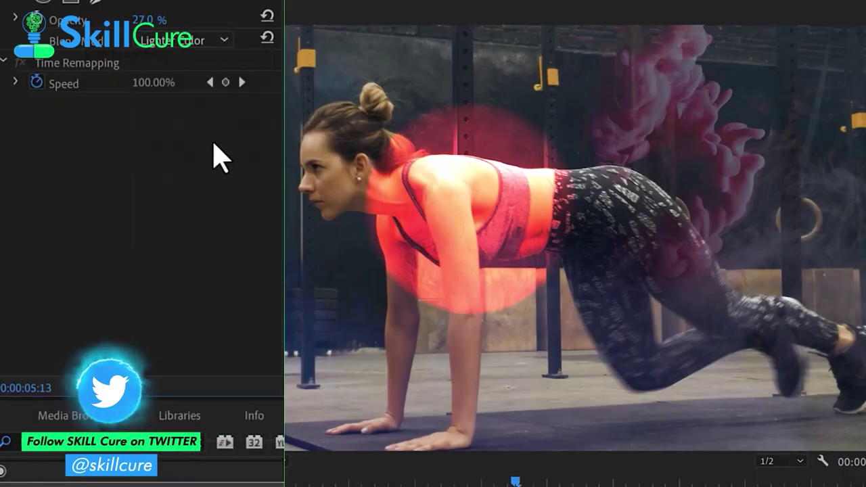
left_click(225, 42)
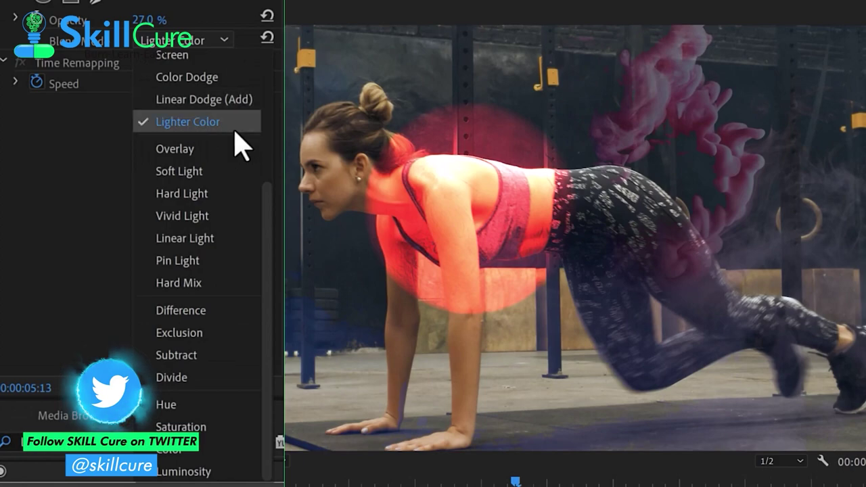
scroll(227, 176, "up", 5)
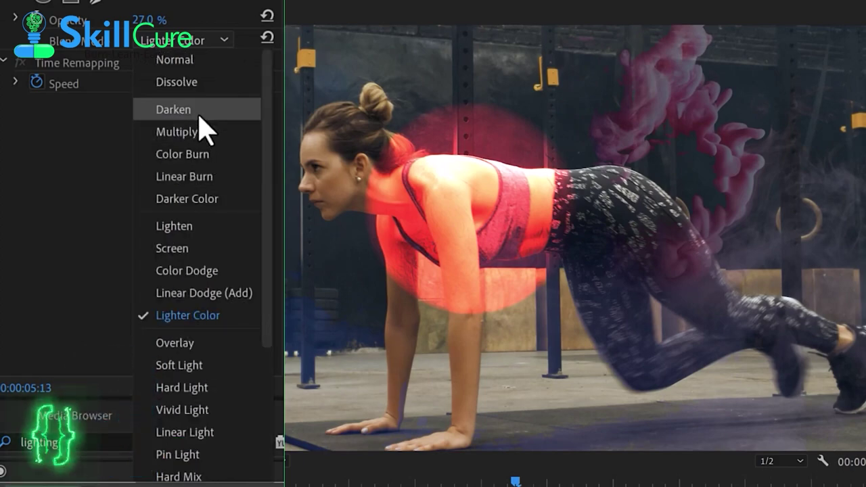
left_click(207, 227)
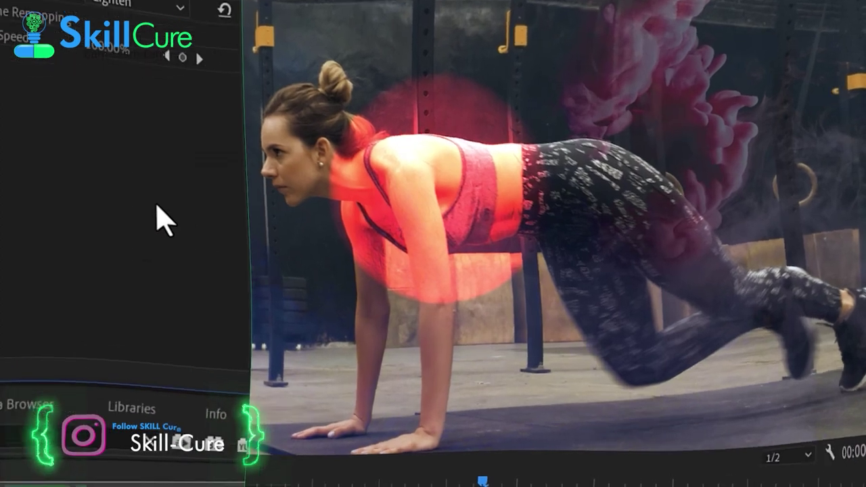
scroll(302, 211, "down", 2)
scroll(301, 211, "down", 4)
scroll(301, 211, "down", 4)
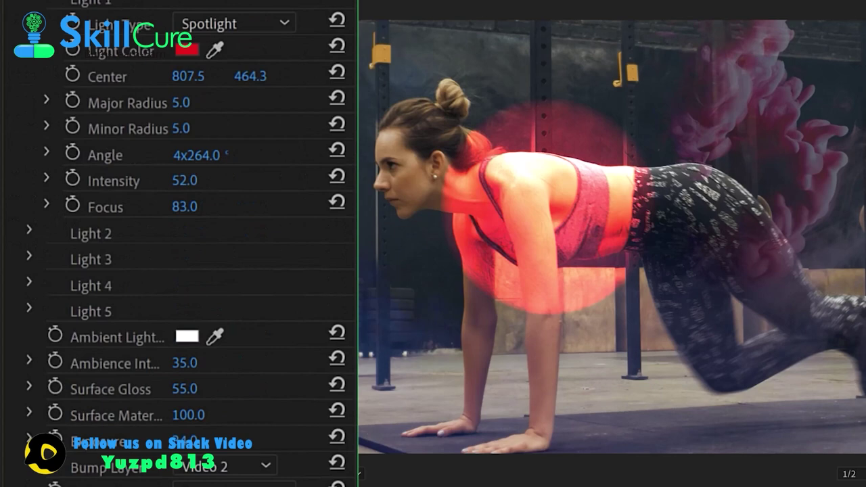
Step: Keyframe Light 1's Center so the red spotlight moves from 807.5 to 2182.5 later in the clip
left_click(29, 231)
left_click(29, 231)
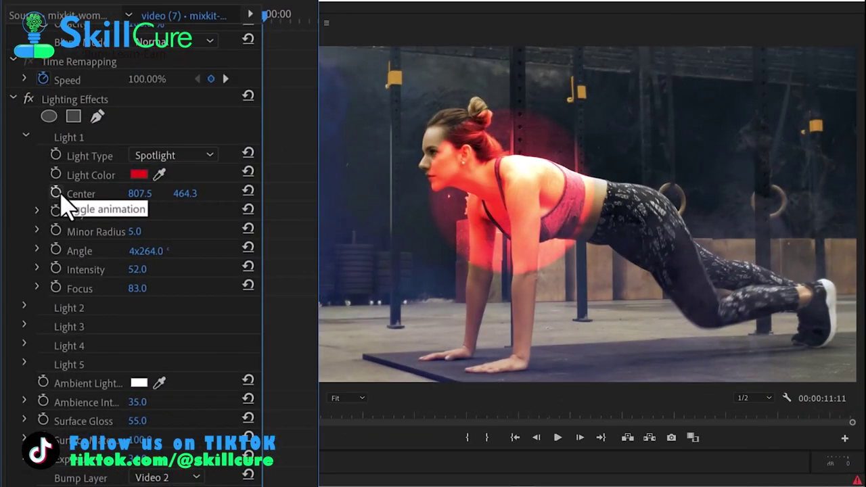
left_click(80, 194)
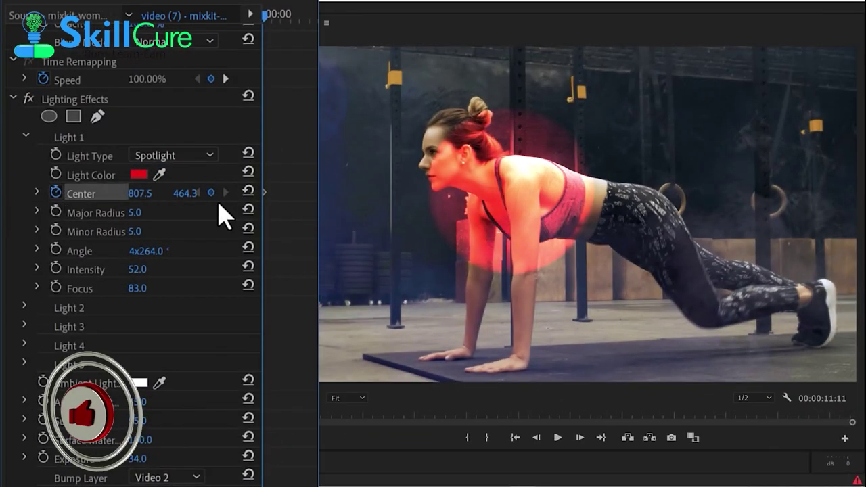
left_click(294, 15)
left_click_drag(140, 193, 284, 193)
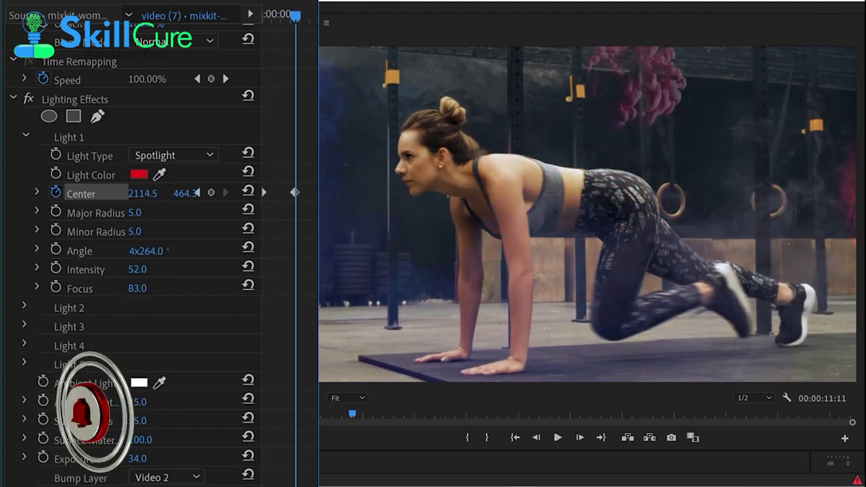
mouse_move(127, 193)
left_mouse_down()
mouse_move(306, 198)
mouse_move(286, 195)
left_mouse_up()
Step: Play back the red spotlight's sweep from the start of the clip
left_click_drag(298, 27, 263, 20)
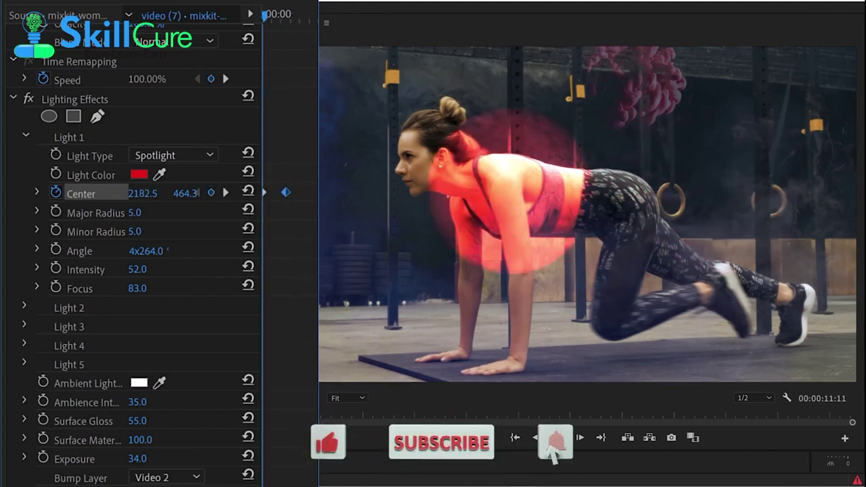
left_click(553, 452)
left_click(555, 438)
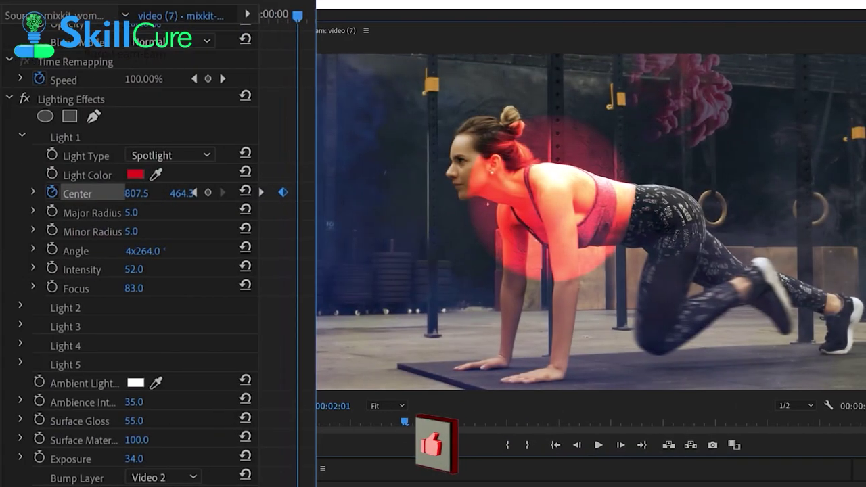
Step: Make Light 2 a green spotlight
left_click(24, 307)
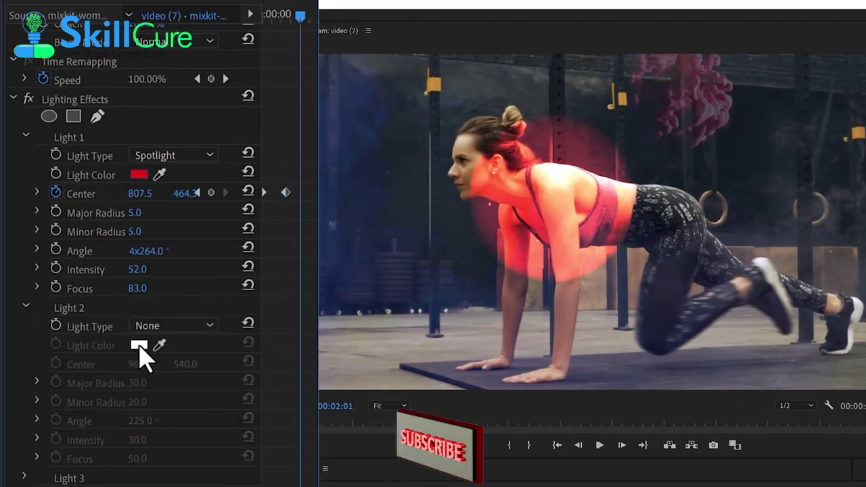
left_click(174, 325)
left_click(174, 401)
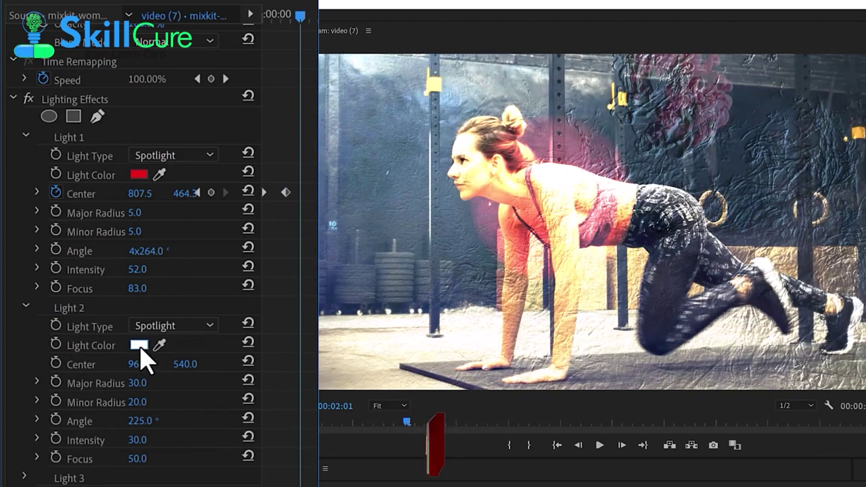
left_click(138, 345)
left_click_drag(454, 231, 452, 220)
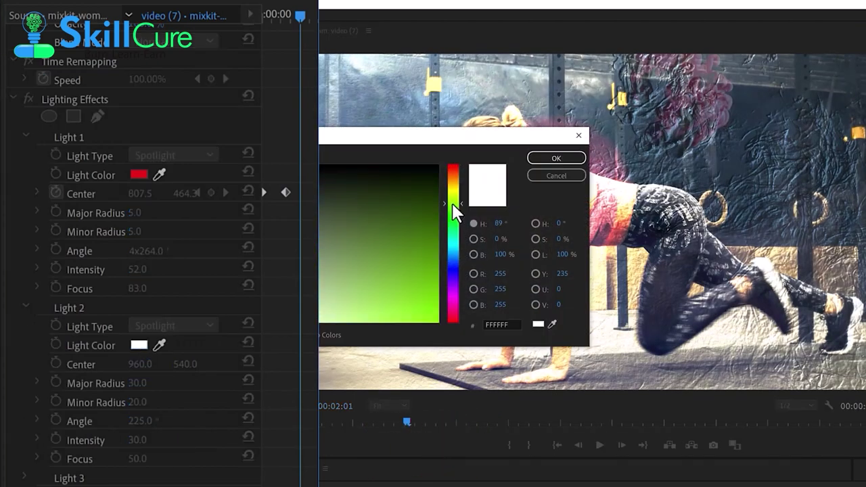
left_click(415, 242)
left_click(544, 159)
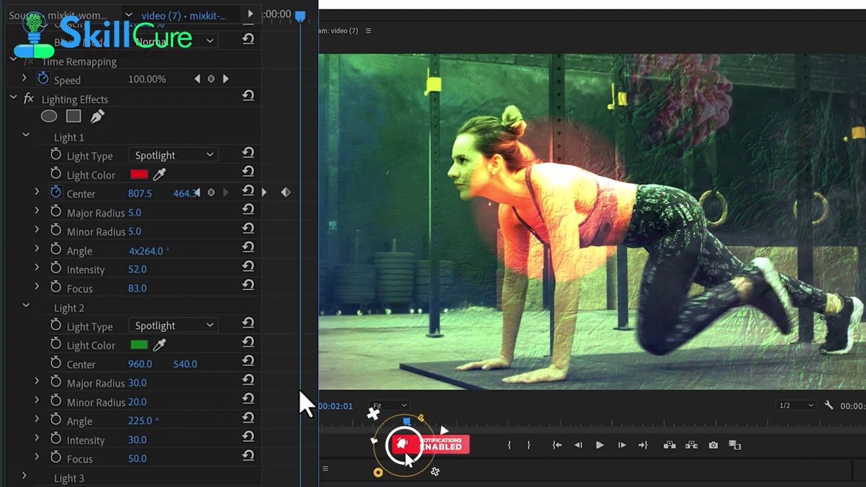
Step: Give Light 2 angle 271° and radii 12, keyframing its Center at 1172.0, 540.0
left_click_drag(140, 420, 142, 420)
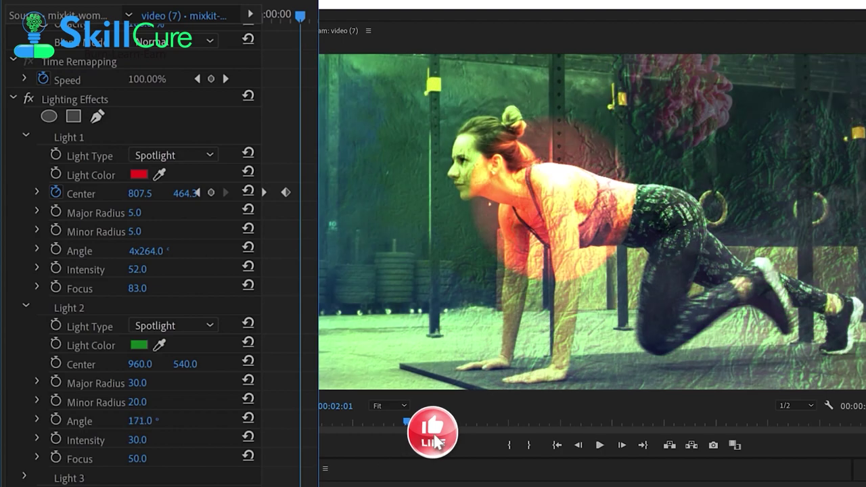
scroll(162, 372, "down", 3)
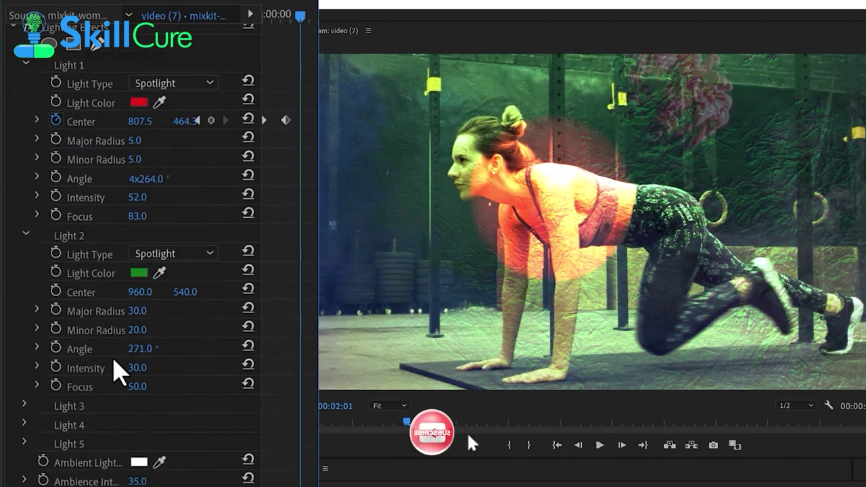
mouse_move(136, 311)
left_mouse_down()
mouse_move(125, 310)
mouse_move(177, 341)
left_mouse_up()
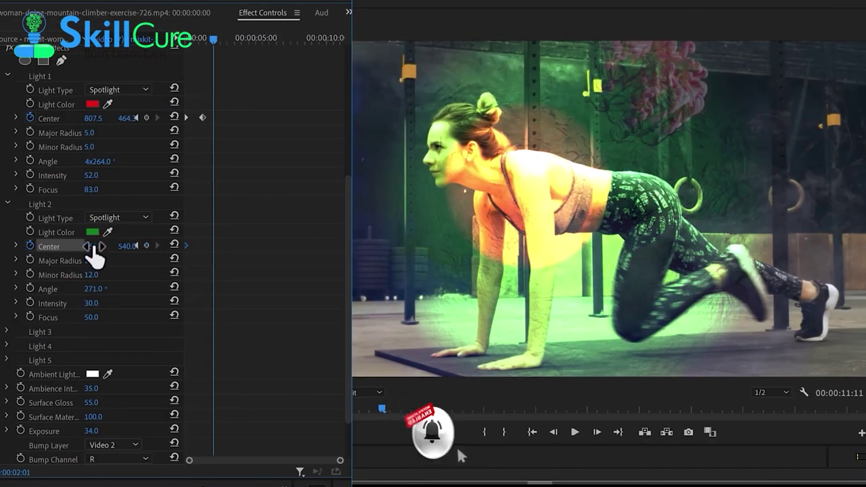
left_click_drag(95, 246, 156, 246)
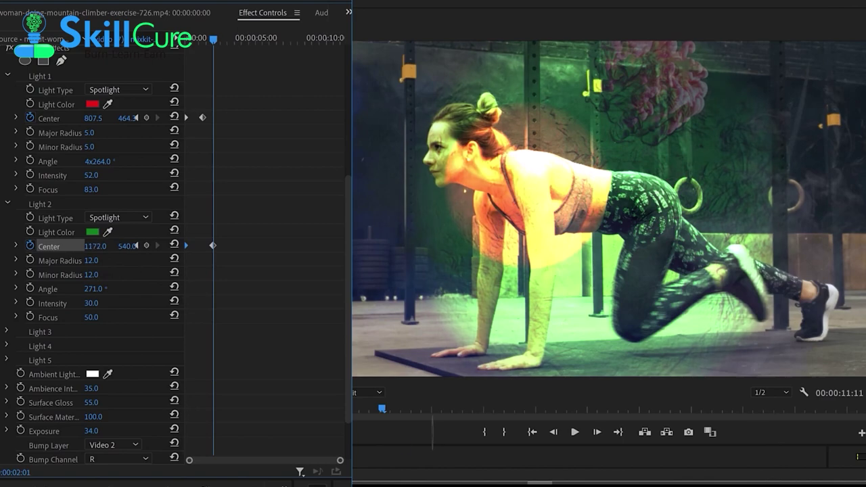
Step: Shift Light 2's Center to 1372.5, 540.0, then expand Lights 3–5 to inspect them
left_click_drag(213, 39, 246, 38)
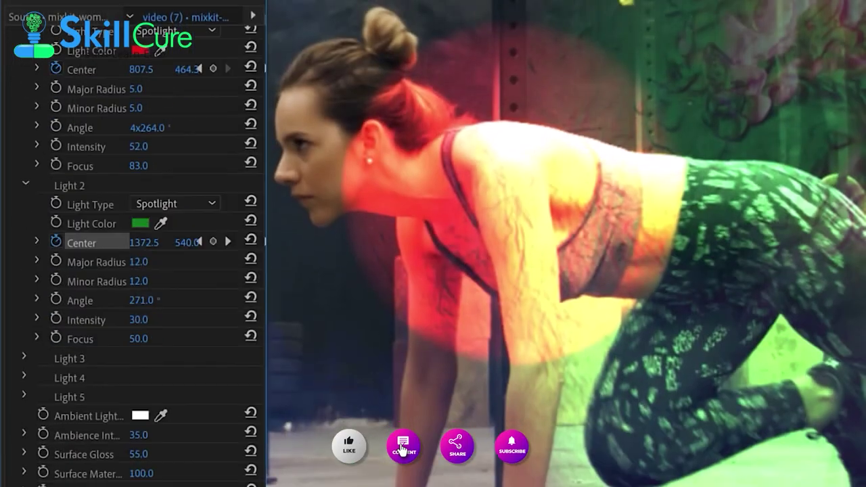
scroll(135, 174, "down", 1)
left_click(25, 331)
scroll(53, 423, "down", 2)
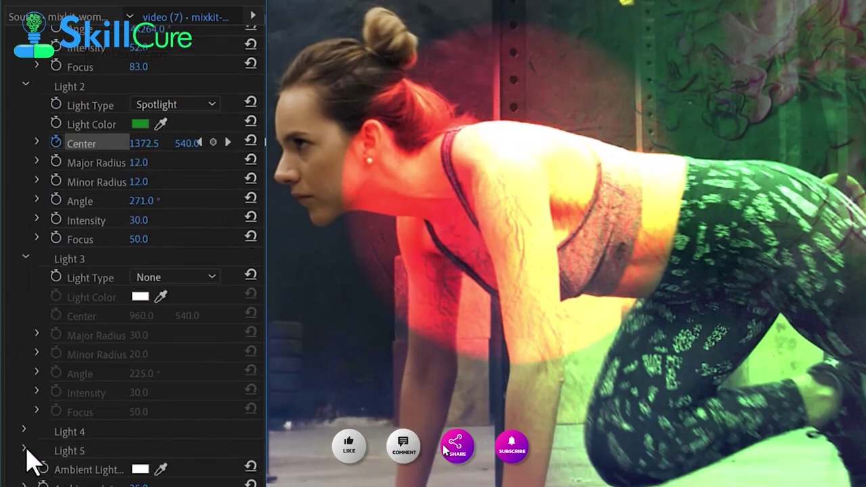
scroll(27, 379, "down", 2)
left_click(25, 351)
scroll(25, 406, "down", 4)
left_click(25, 368)
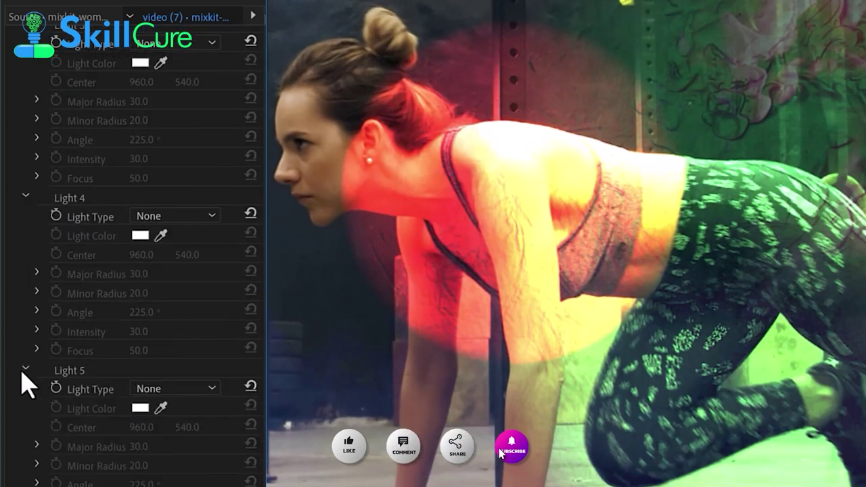
scroll(27, 386, "down", 4)
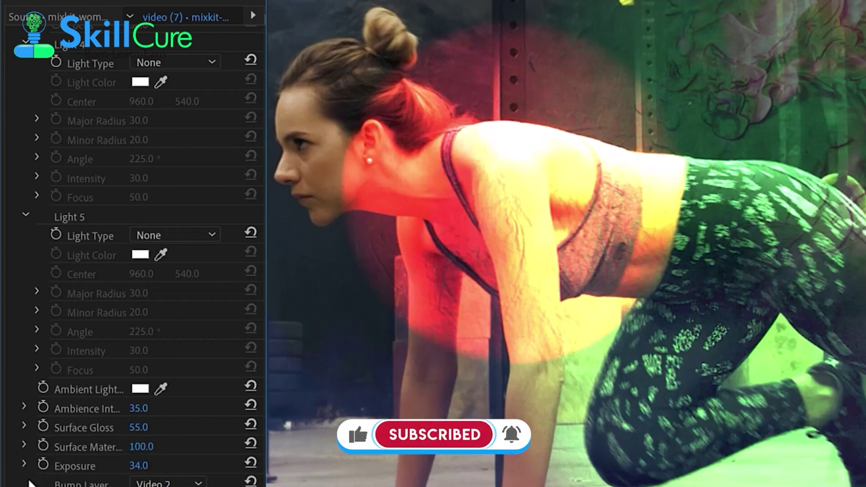
scroll(135, 271, "up", 5)
scroll(135, 271, "up", 5)
scroll(135, 271, "up", 2)
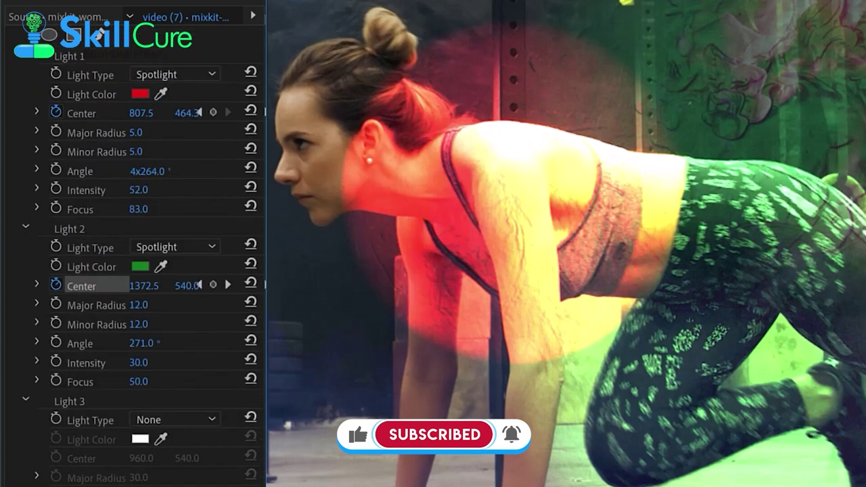
scroll(135, 270, "up", 3)
scroll(71, 325, "up", 3)
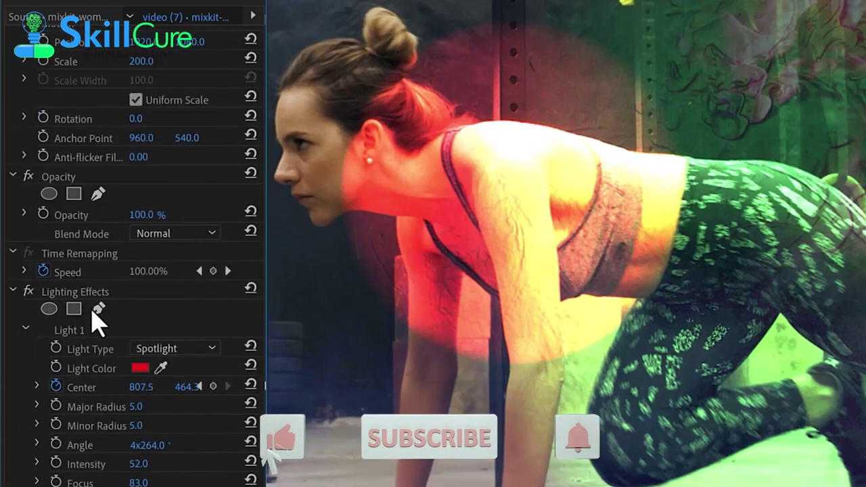